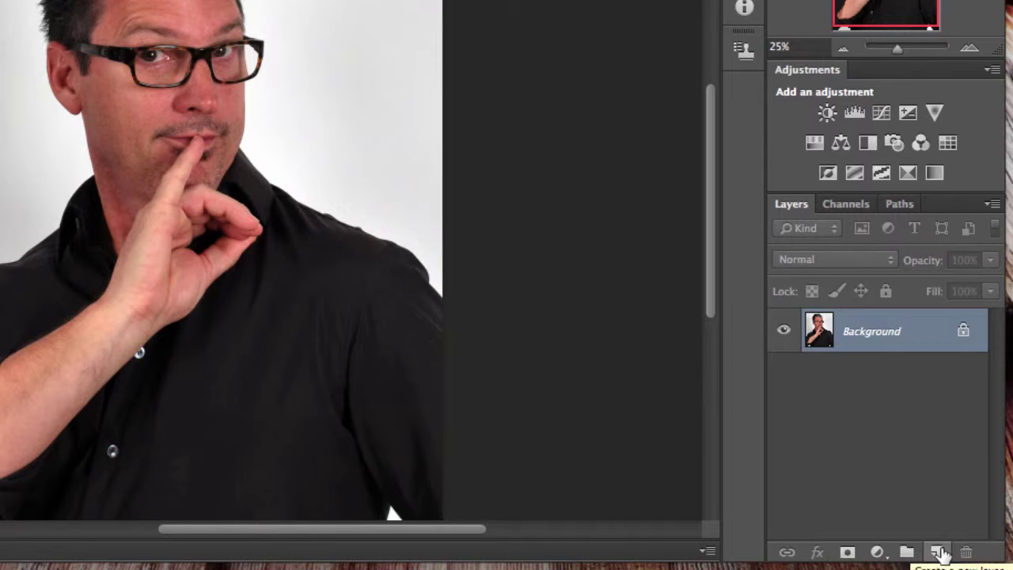
Step: Create a new empty layer above the Background and name it cleanup
{"action": "left_click", "coordinate": [937, 553]}
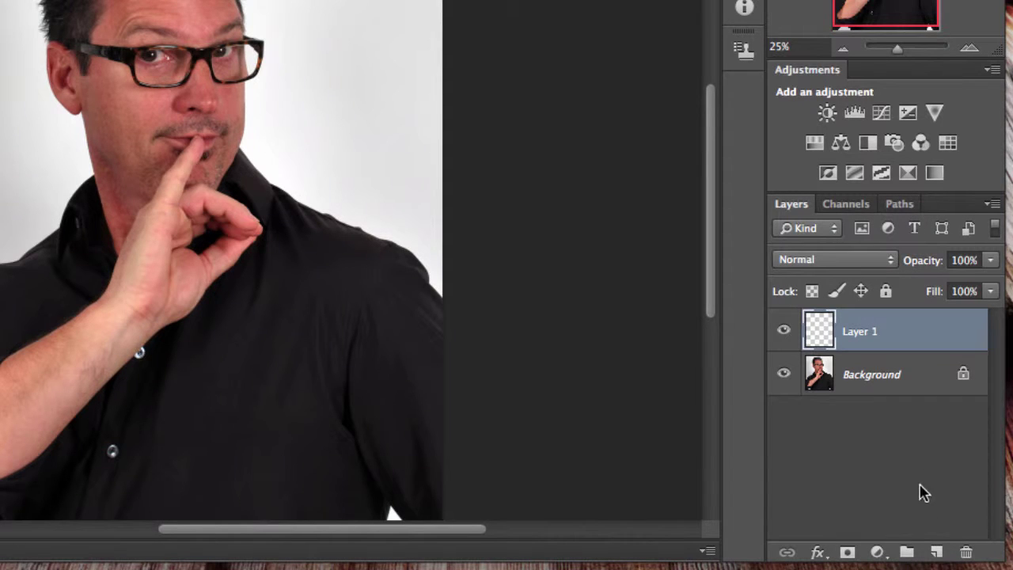
{"action": "double_click", "coordinate": [856, 333]}
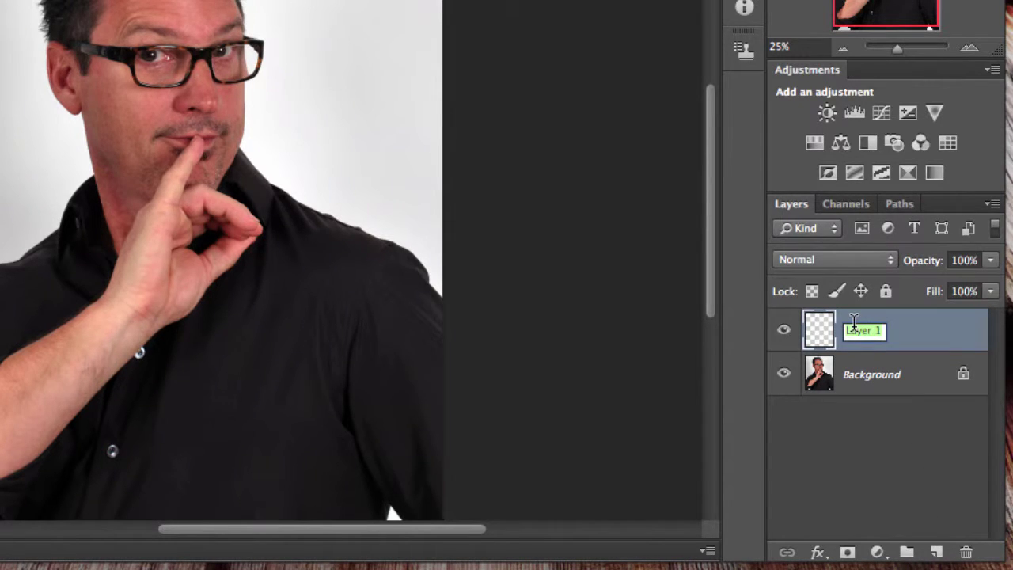
{"action": "type", "text": "cleanup"}
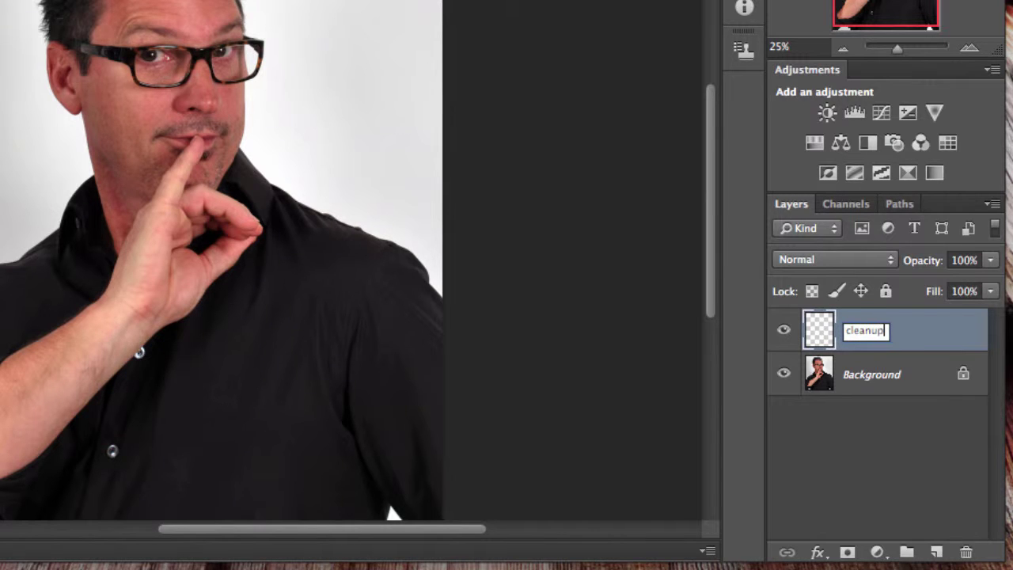
{"action": "key", "text": "Return"}
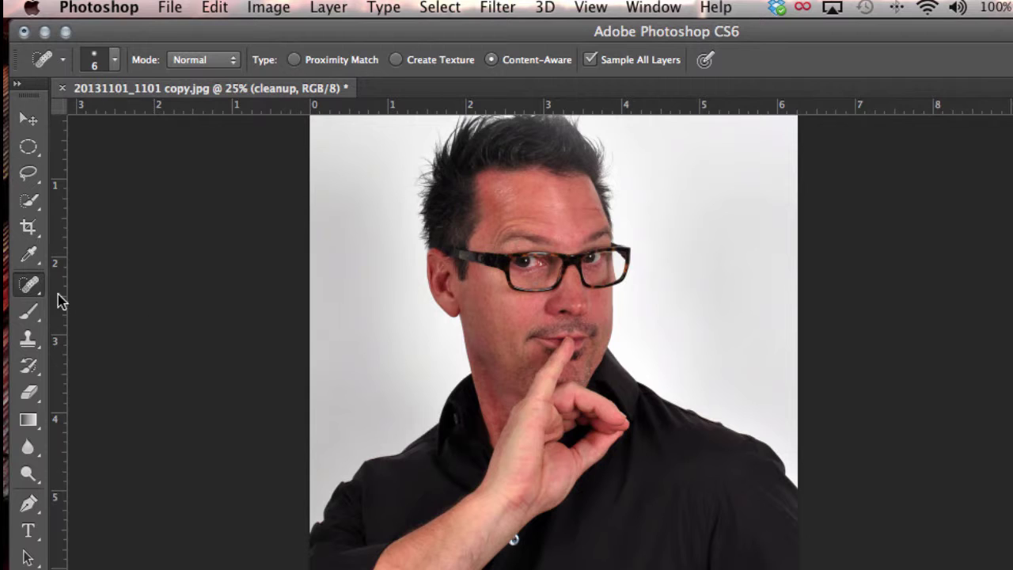
Step: Heal the stray hairs and marks just below the hairline using the Content-Aware Spot Healing Brush at size 5, sampling all layers
{"action": "left_click", "coordinate": [31, 290]}
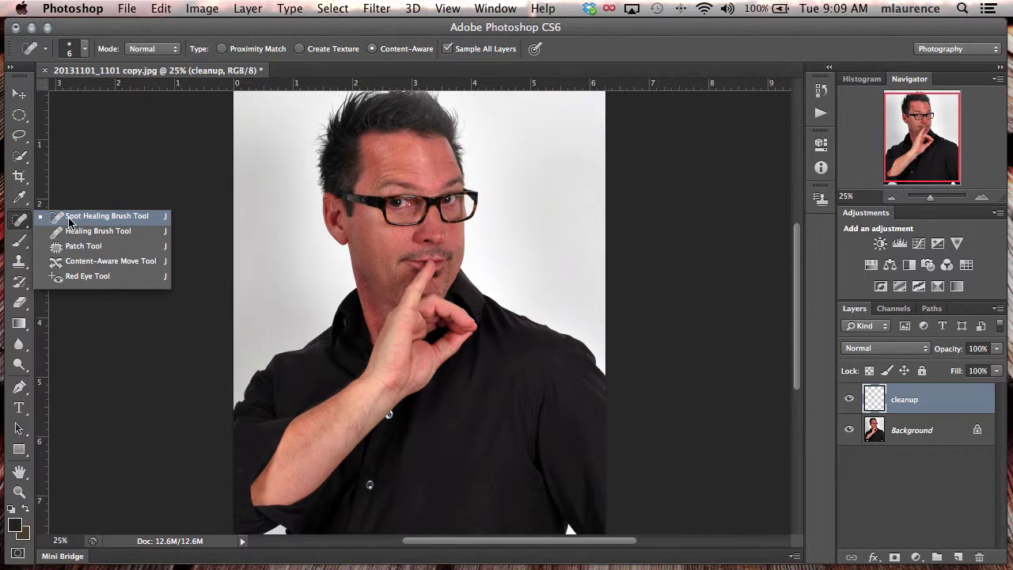
{"action": "left_click", "coordinate": [69, 220]}
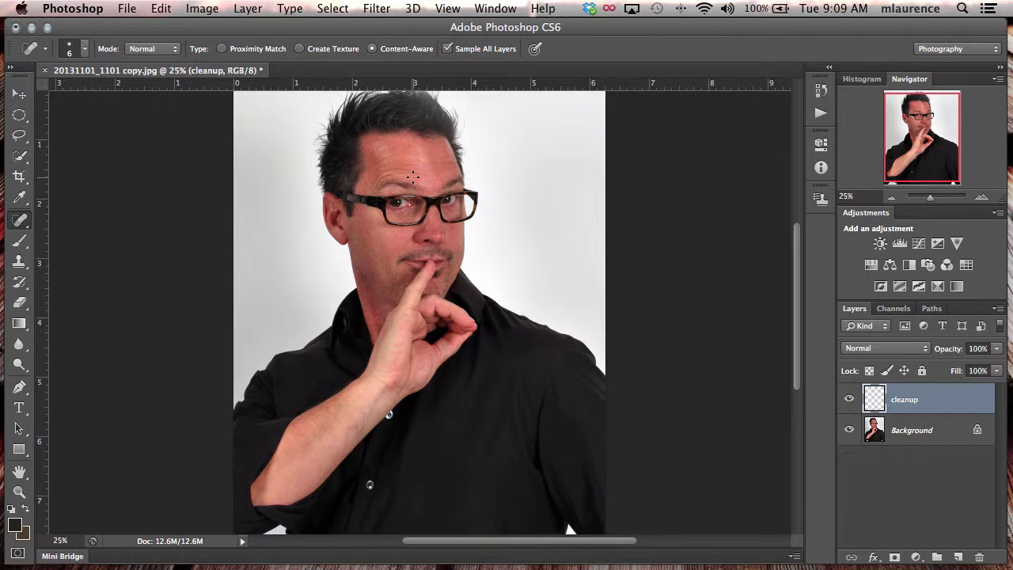
{"action": "key", "text": "super+equal"}
{"action": "key", "text": "super+equal"}
{"action": "key", "text": "super+equal"}
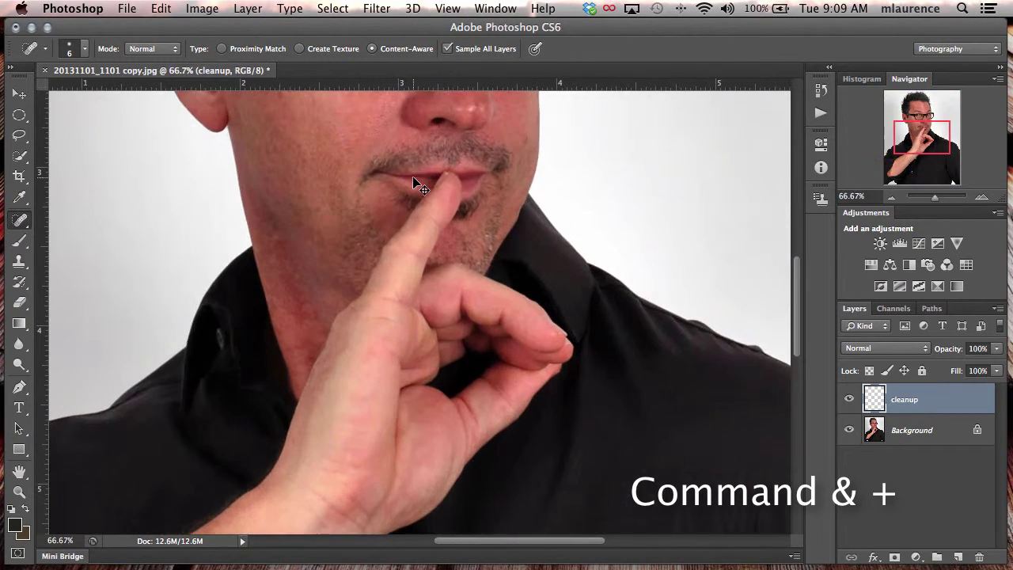
{"action": "key", "text": "super+equal"}
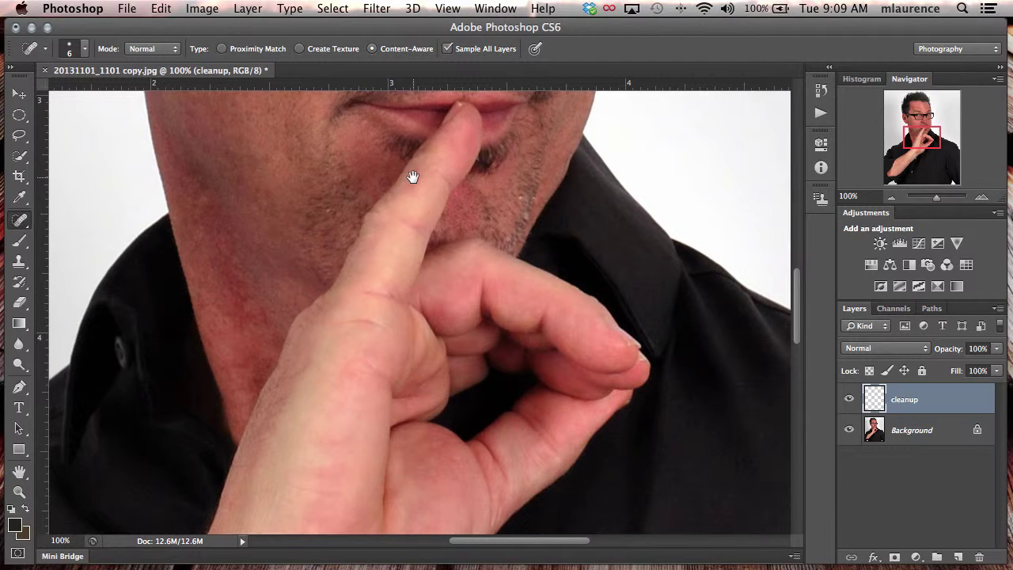
{"action": "scroll", "coordinate": [412, 176], "scroll_direction": "up", "scroll_amount": 15}
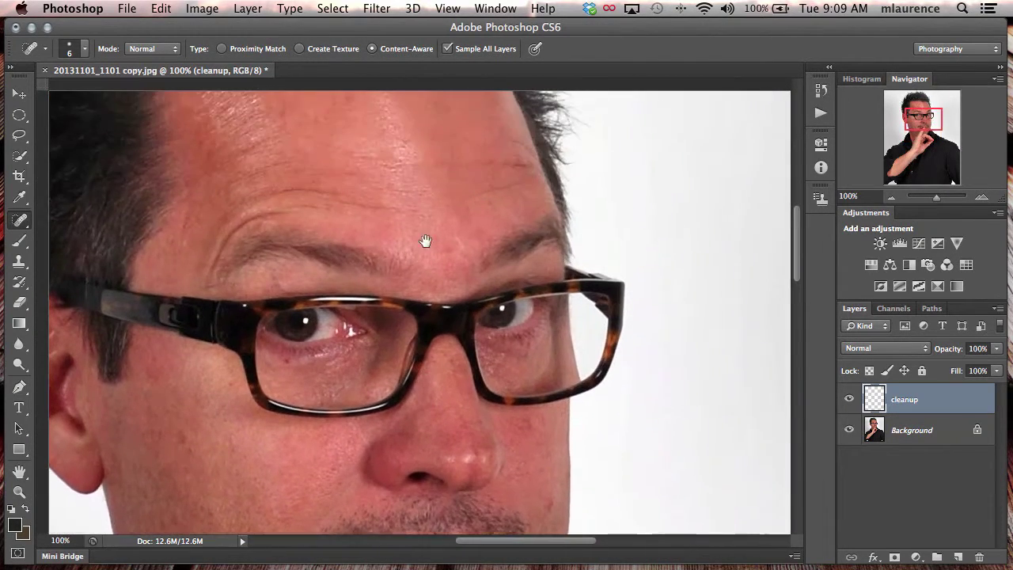
{"action": "scroll", "coordinate": [430, 282], "scroll_direction": "up", "scroll_amount": 3}
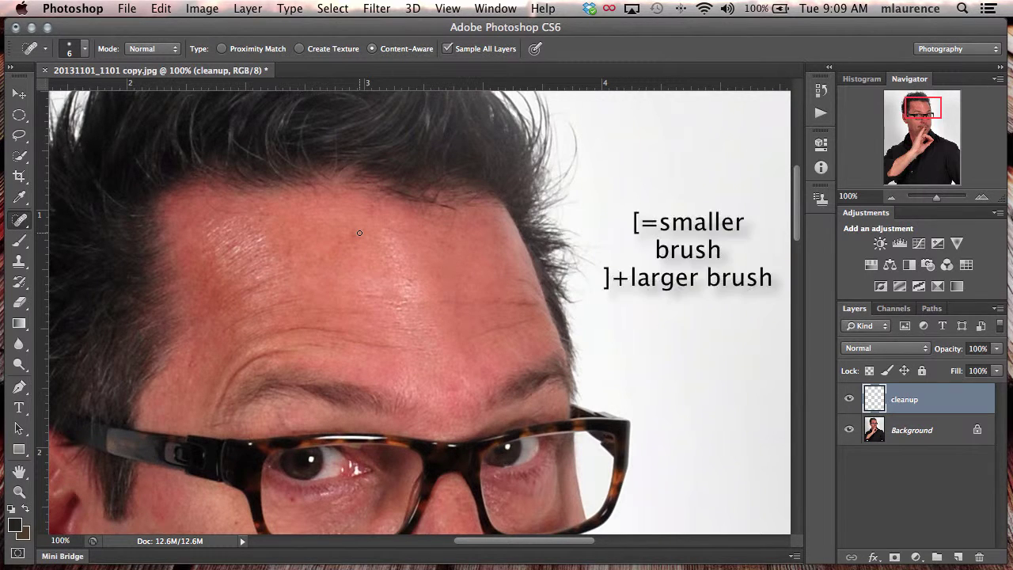
{"action": "key", "text": "bracketright"}
{"action": "key", "text": "bracketleft"}
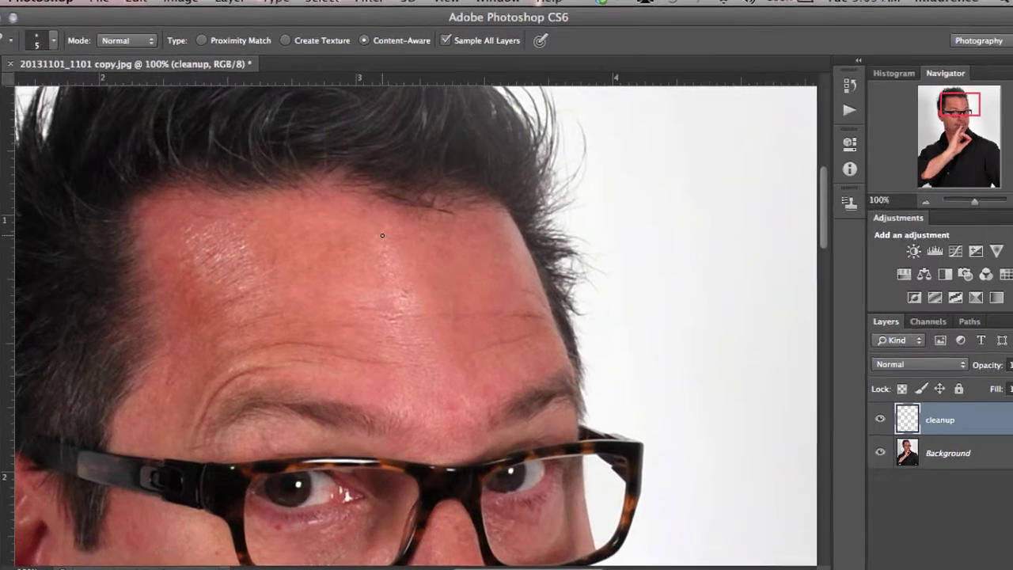
{"action": "left_click_drag", "start_coordinate": [387, 241], "coordinate": [433, 232]}
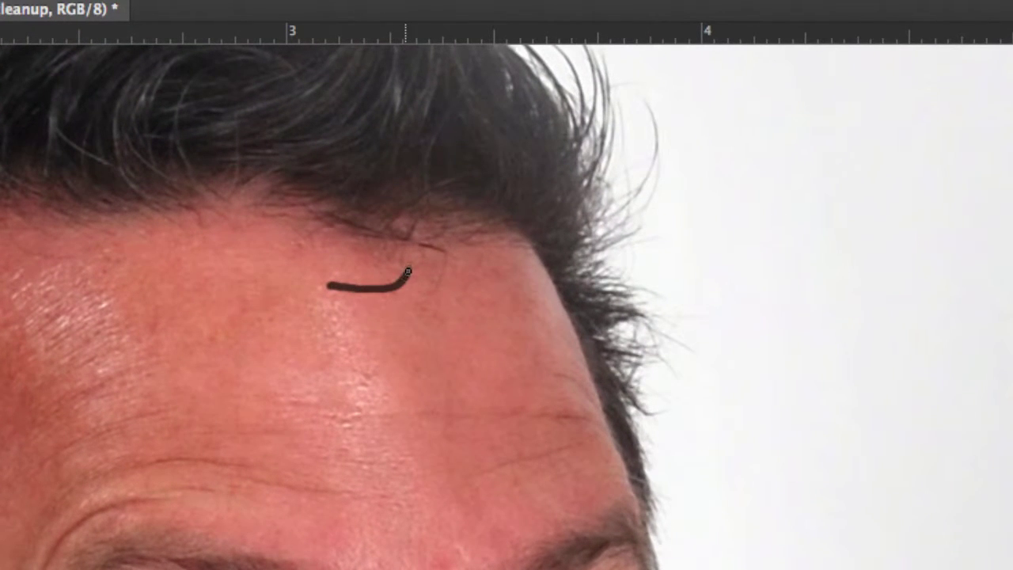
{"action": "mouse_move", "coordinate": [408, 271]}
{"action": "left_mouse_down"}
{"action": "mouse_move", "coordinate": [407, 253]}
{"action": "mouse_move", "coordinate": [354, 278]}
{"action": "left_mouse_up"}
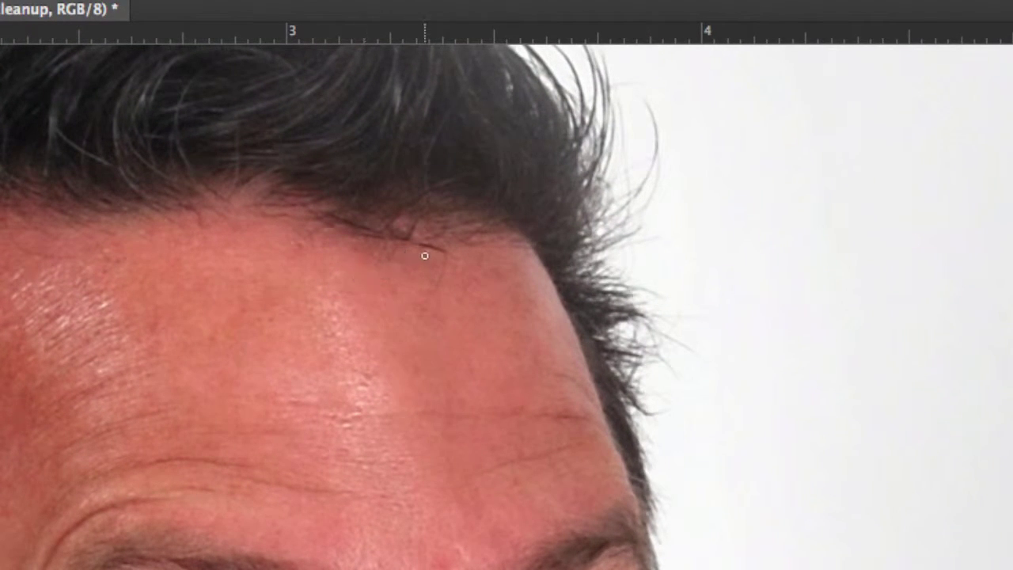
{"action": "mouse_move", "coordinate": [420, 242]}
{"action": "left_mouse_down"}
{"action": "mouse_move", "coordinate": [443, 247]}
{"action": "mouse_move", "coordinate": [435, 289]}
{"action": "mouse_move", "coordinate": [485, 282]}
{"action": "mouse_move", "coordinate": [495, 305]}
{"action": "left_mouse_up"}
{"action": "left_click", "coordinate": [511, 263]}
{"action": "mouse_move", "coordinate": [441, 274]}
{"action": "left_mouse_down"}
{"action": "mouse_move", "coordinate": [430, 258]}
{"action": "mouse_move", "coordinate": [417, 271]}
{"action": "mouse_move", "coordinate": [394, 260]}
{"action": "left_mouse_up"}
Step: Heal the horizontal crease across the forehead and the small blemishes along the temple and the side of the forehead
{"action": "mouse_move", "coordinate": [417, 413]}
{"action": "left_mouse_down"}
{"action": "mouse_move", "coordinate": [597, 417]}
{"action": "mouse_move", "coordinate": [581, 383]}
{"action": "mouse_move", "coordinate": [553, 375]}
{"action": "left_mouse_up"}
{"action": "left_click_drag", "start_coordinate": [589, 420], "coordinate": [516, 427]}
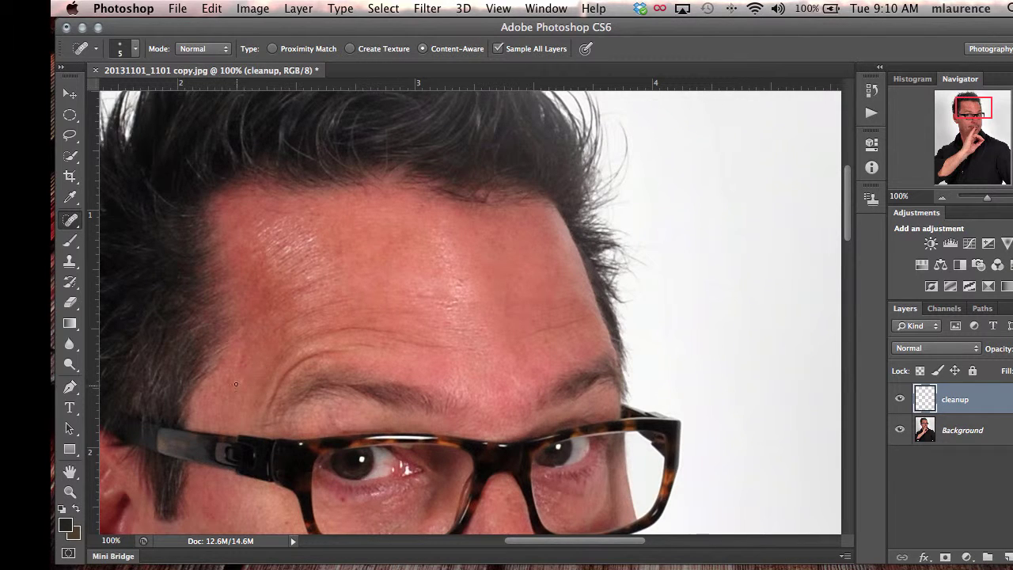
{"action": "left_click", "coordinate": [234, 384]}
{"action": "left_click", "coordinate": [233, 212]}
Step: Sample clean cheek skin with the Clone Stamp at size 30 and 57% opacity and clone it over the cheek blemishes
{"action": "scroll", "coordinate": [335, 330], "scroll_direction": "down", "scroll_amount": 10}
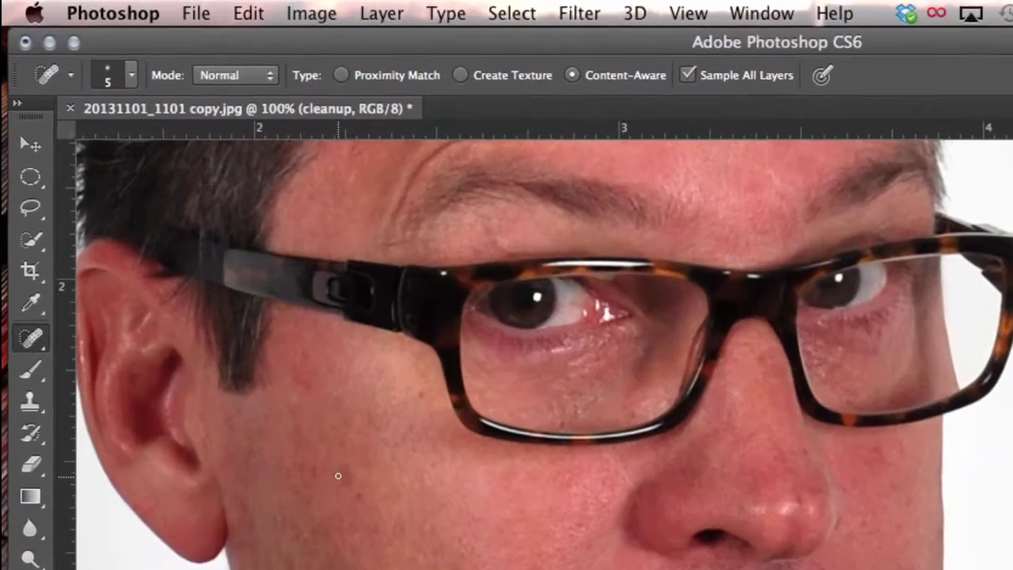
{"action": "left_click_drag", "start_coordinate": [29, 404], "coordinate": [112, 399]}
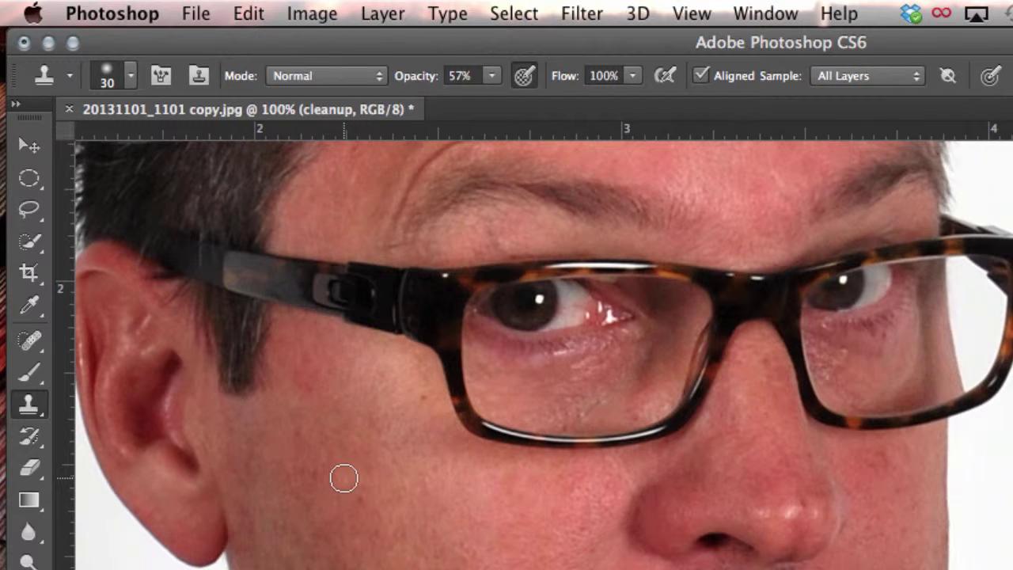
{"action": "left_click", "coordinate": [392, 490], "text": "alt"}
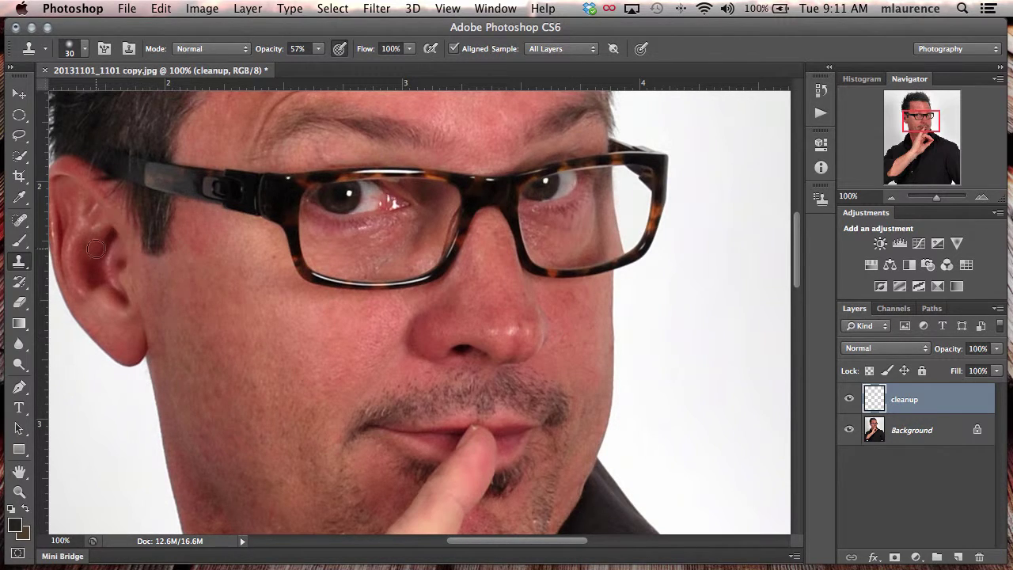
Step: Heal the remaining small spots on the lower cheek below the ear with the Spot Healing Brush at size 5
{"action": "left_click", "coordinate": [21, 225]}
{"action": "mouse_move", "coordinate": [21, 230]}
{"action": "left_mouse_down"}
{"action": "mouse_move", "coordinate": [47, 233]}
{"action": "mouse_move", "coordinate": [48, 217]}
{"action": "left_mouse_up"}
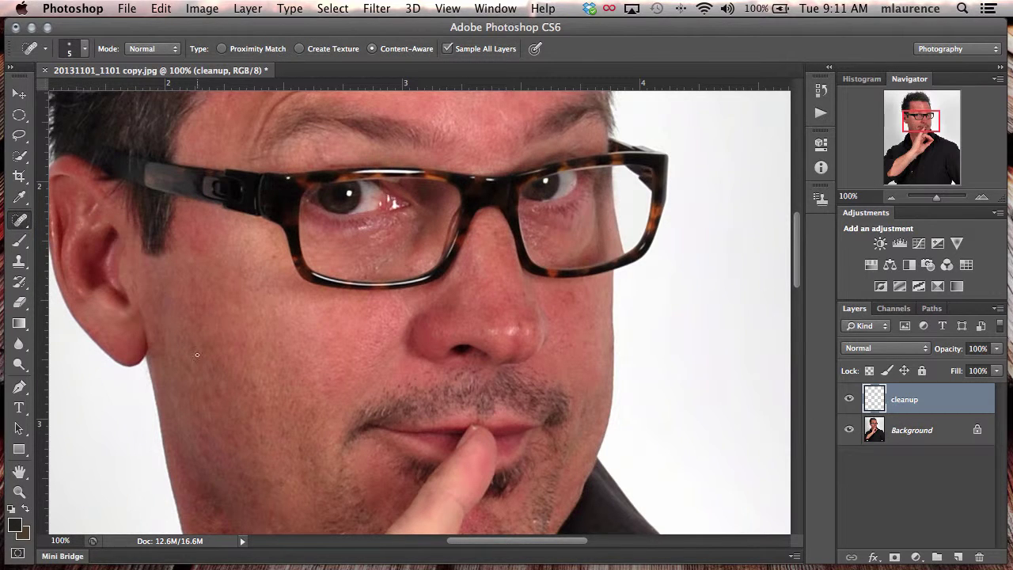
{"action": "left_click", "coordinate": [216, 395]}
Step: Compare the whole face with and without the retouching by toggling the cleanup layer's visibility
{"action": "key", "text": "super+minus"}
{"action": "key", "text": "super+minus"}
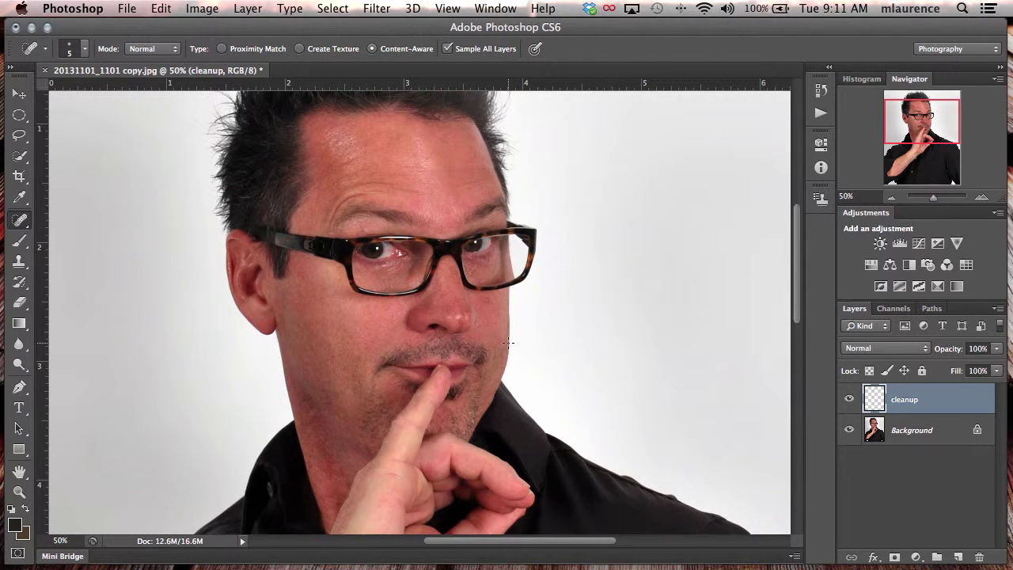
{"action": "left_click", "coordinate": [851, 400]}
{"action": "left_click", "coordinate": [851, 401]}
{"action": "left_click", "coordinate": [850, 400]}
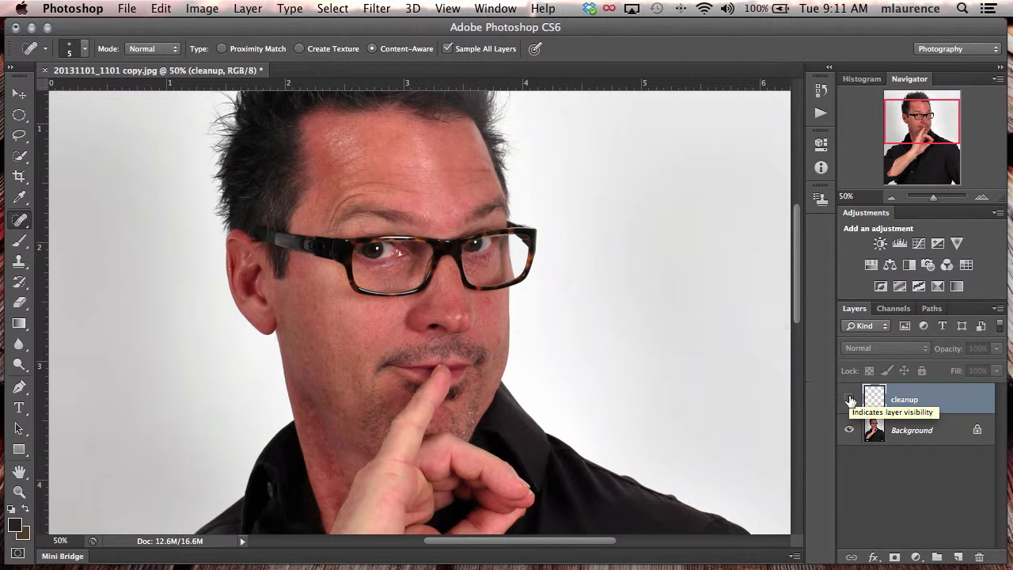
{"action": "left_click", "coordinate": [850, 400]}
{"action": "left_click", "coordinate": [851, 401]}
{"action": "left_click", "coordinate": [851, 401]}
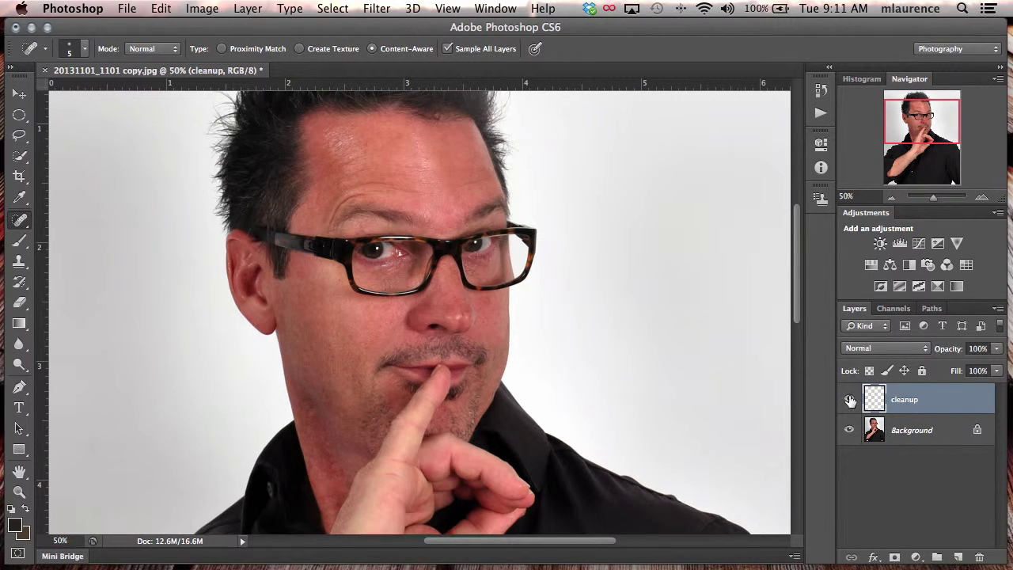
Step: Inspect the retouching strokes alone by temporarily hiding the Background, and check the portrait once more without the cleanup layer
{"action": "left_click", "coordinate": [851, 431]}
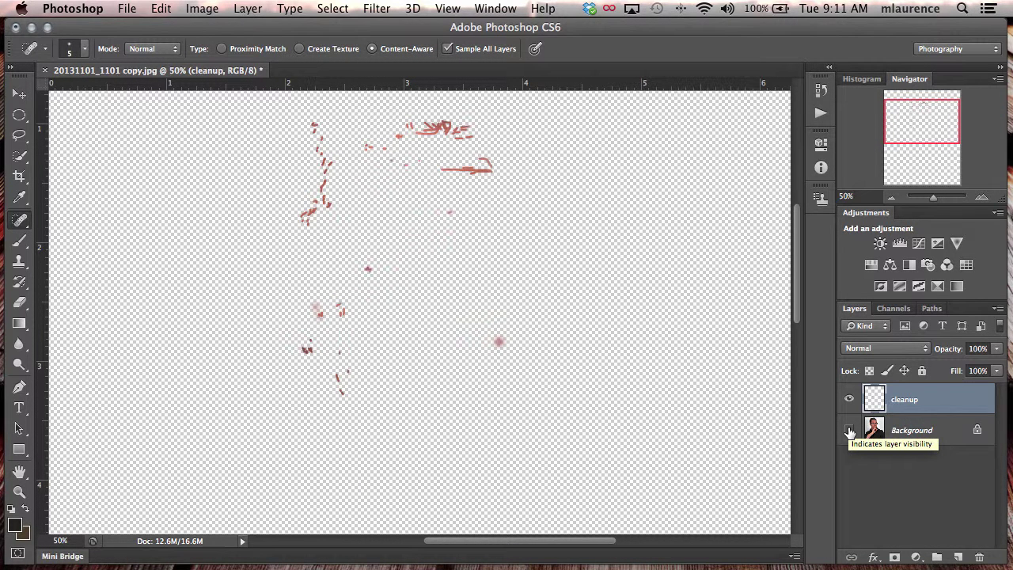
{"action": "left_click", "coordinate": [850, 431]}
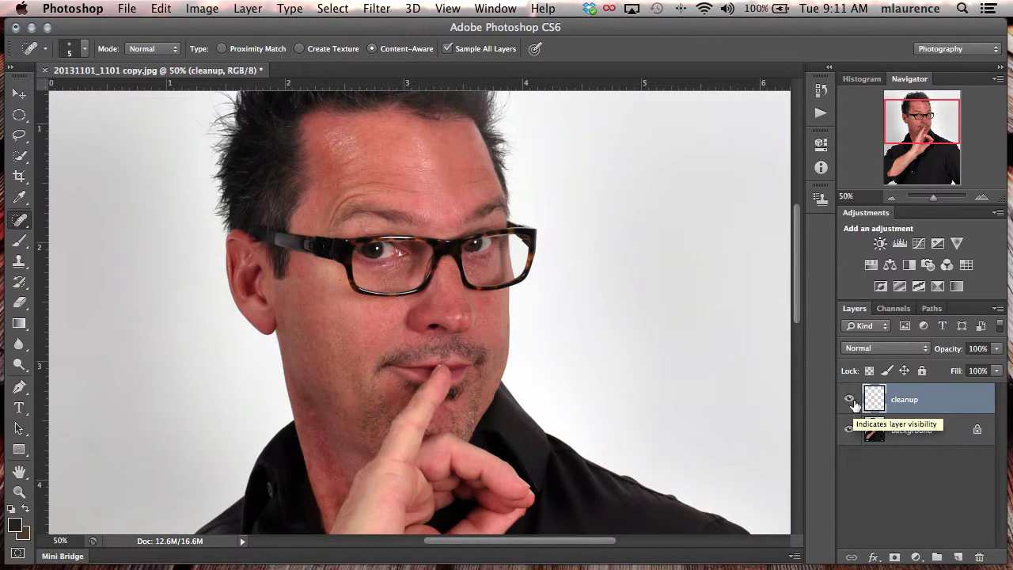
{"action": "left_click", "coordinate": [853, 400]}
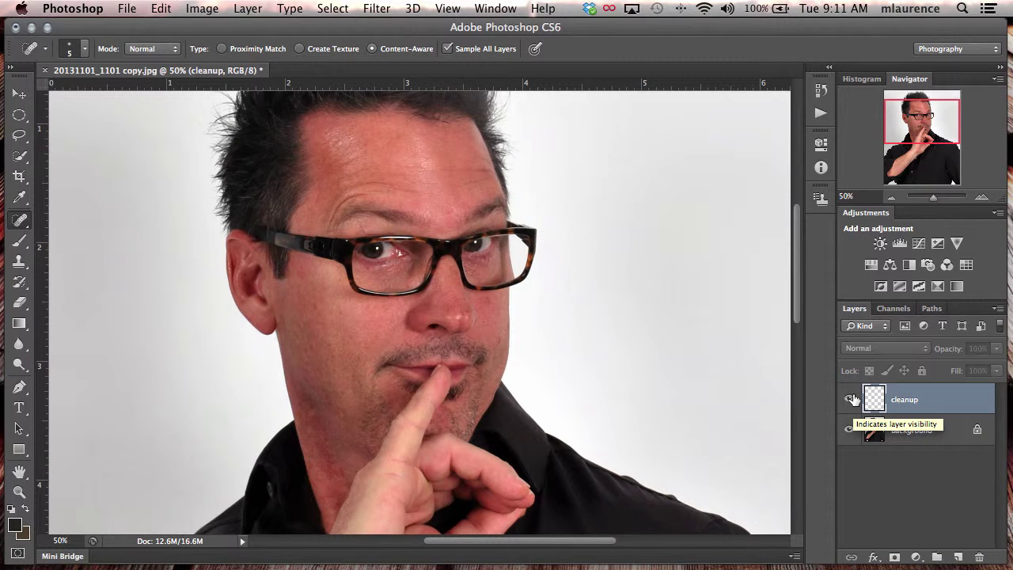
{"action": "left_click", "coordinate": [852, 399]}
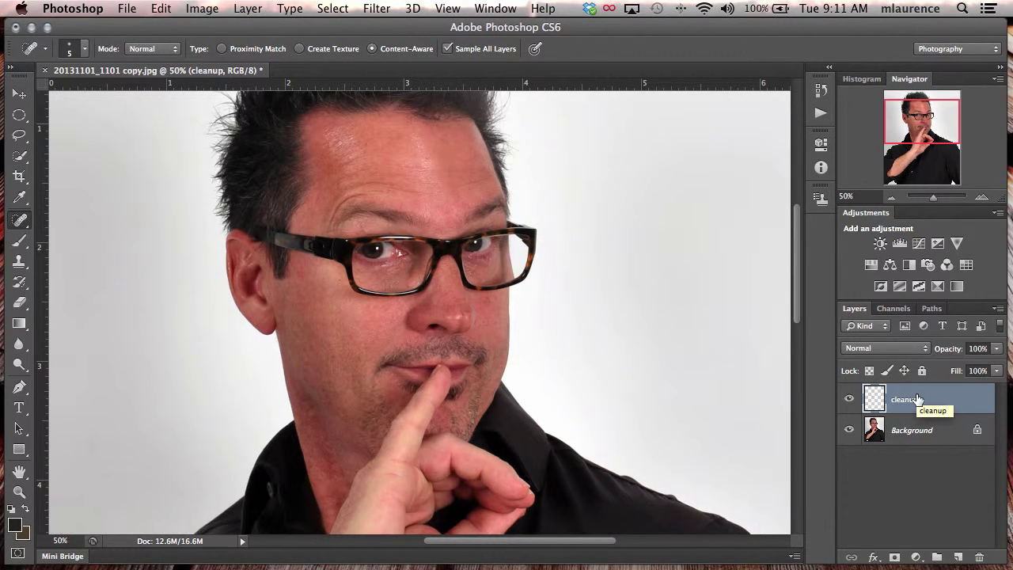
Step: Lower the cleanup layer's opacity to 93% and switch to the Clone Stamp tool
{"action": "left_click_drag", "start_coordinate": [948, 352], "coordinate": [969, 349]}
{"action": "left_click", "coordinate": [27, 223]}
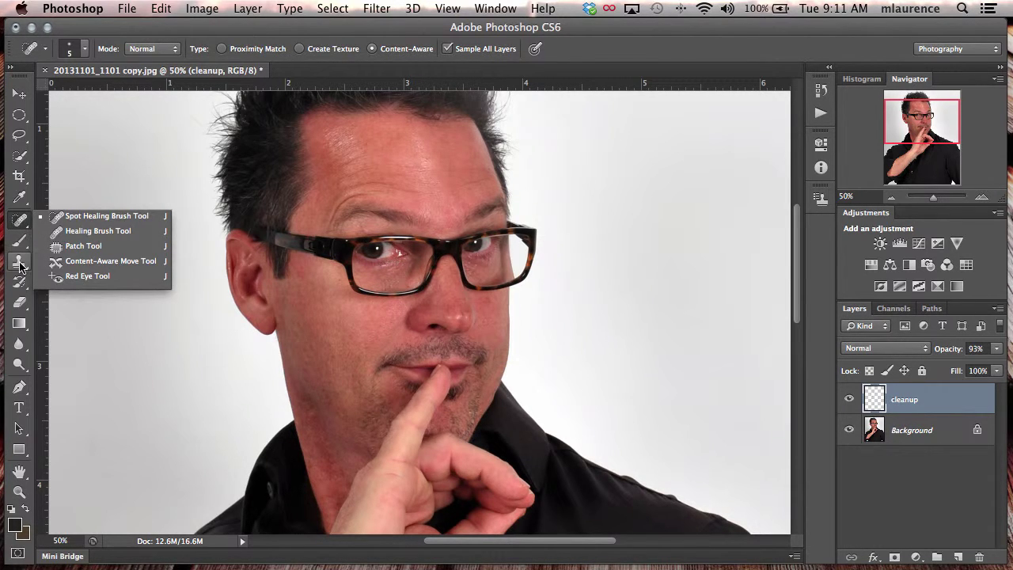
{"action": "left_click", "coordinate": [20, 260]}
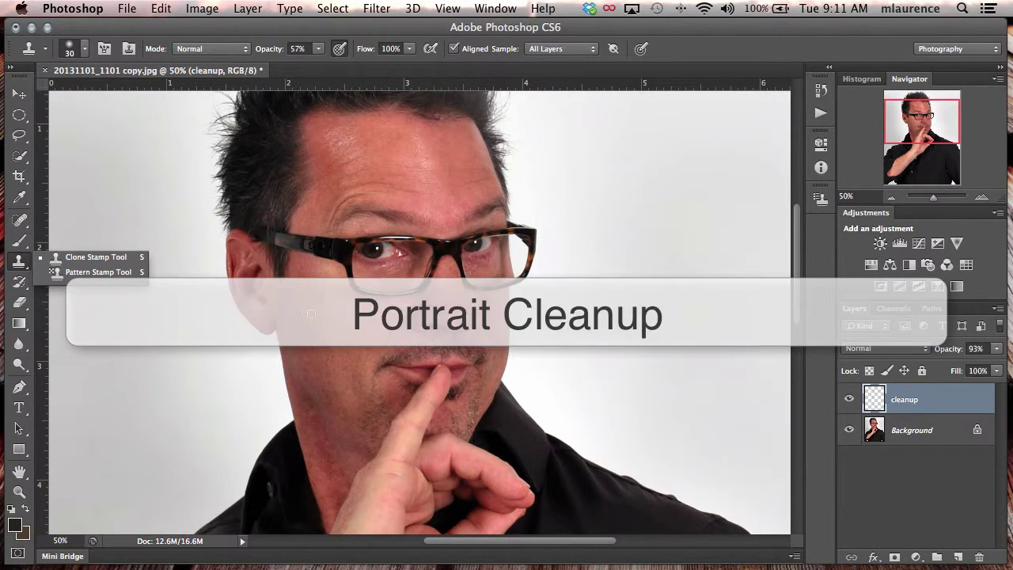